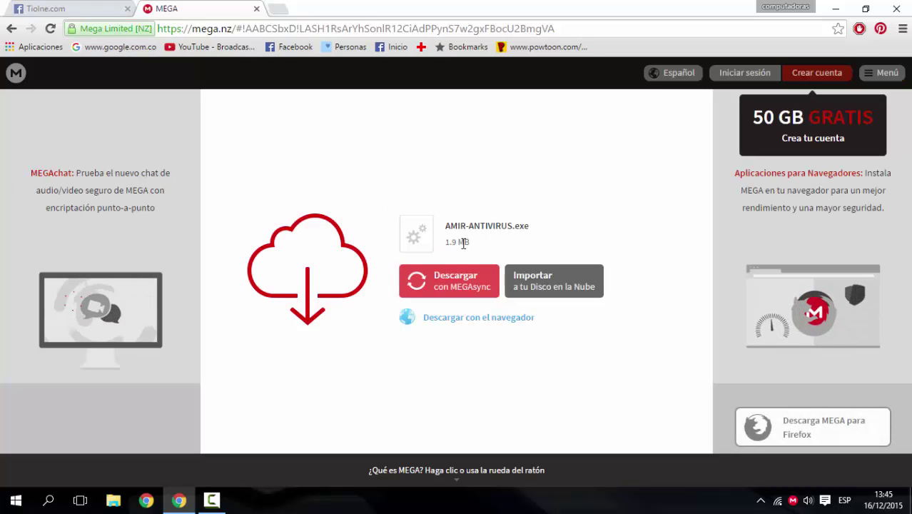
Download AMIR-ANTIVIRUS.exe from MEGA with the browser and show the downloaded file in its folder.
left_click(495, 319)
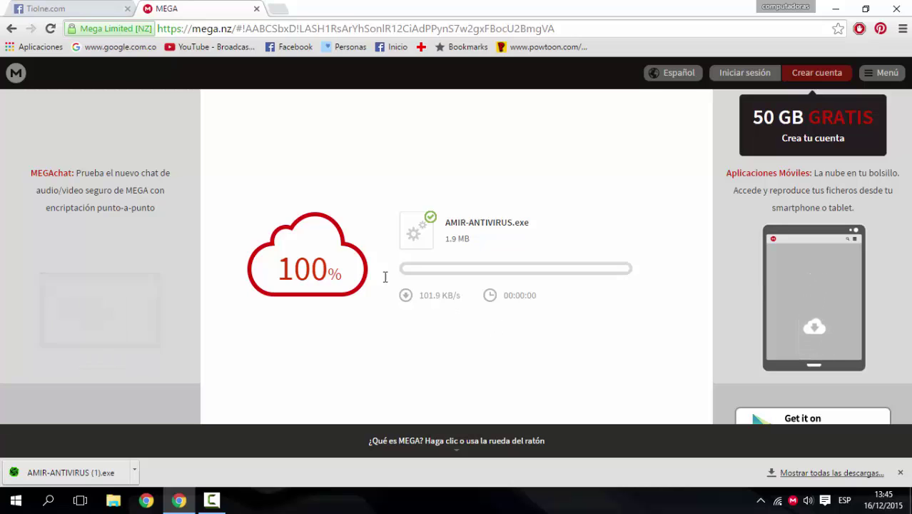
right_click(90, 483)
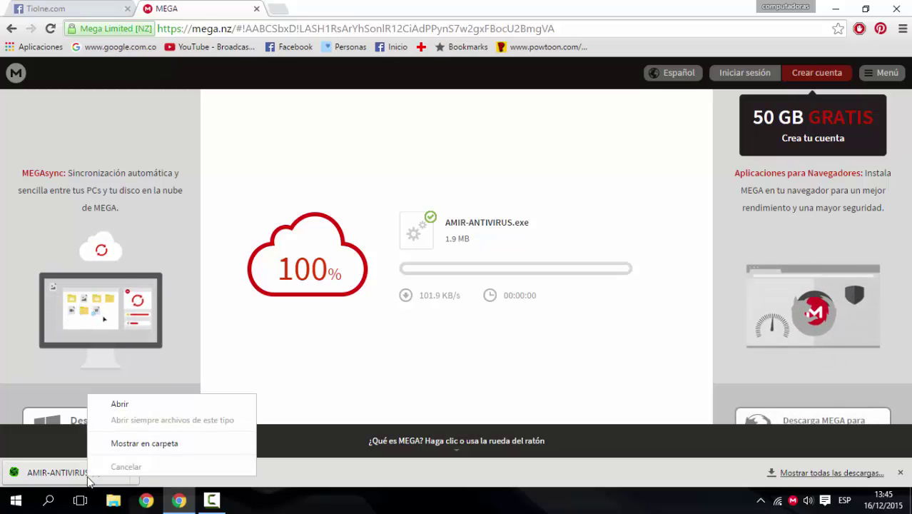
left_click(157, 450)
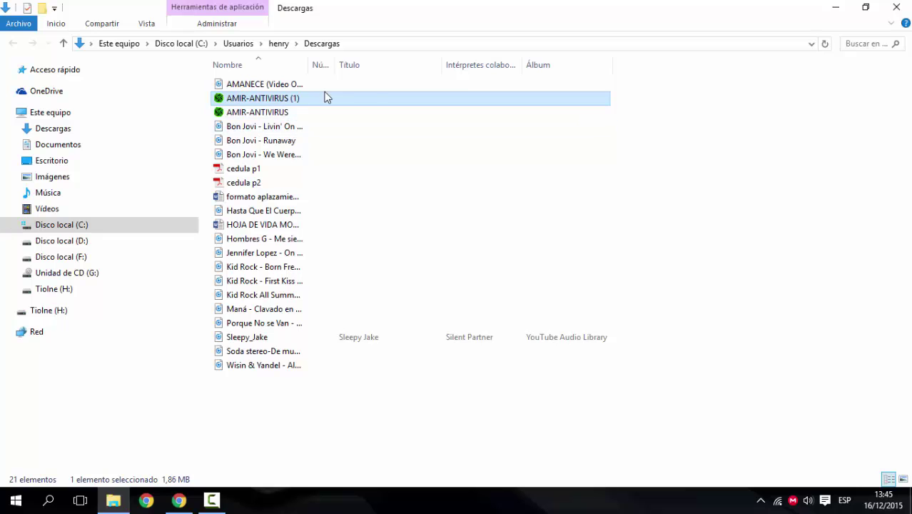
Move the downloaded AMIR-ANTIVIRUS (1) file from the Descargas folder to the desktop and close the folder window.
left_click(866, 9)
left_click(839, 11)
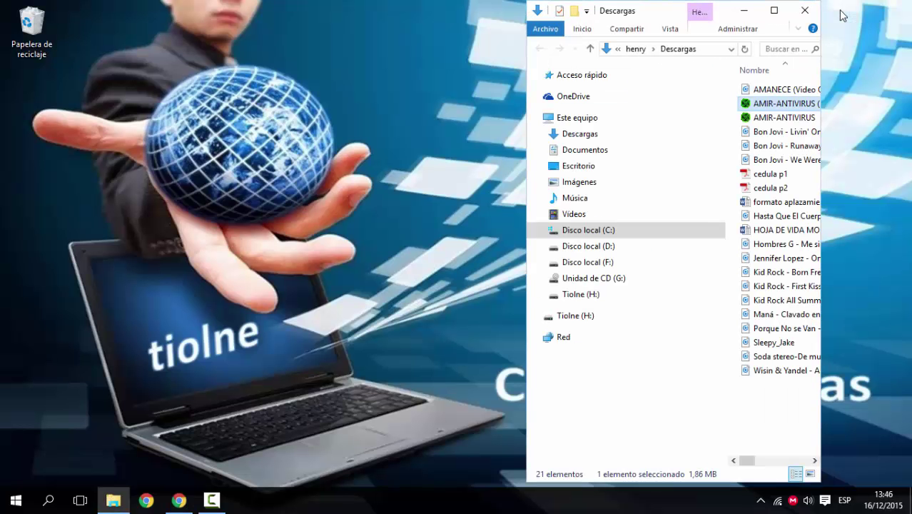
left_click_drag(785, 103, 308, 168)
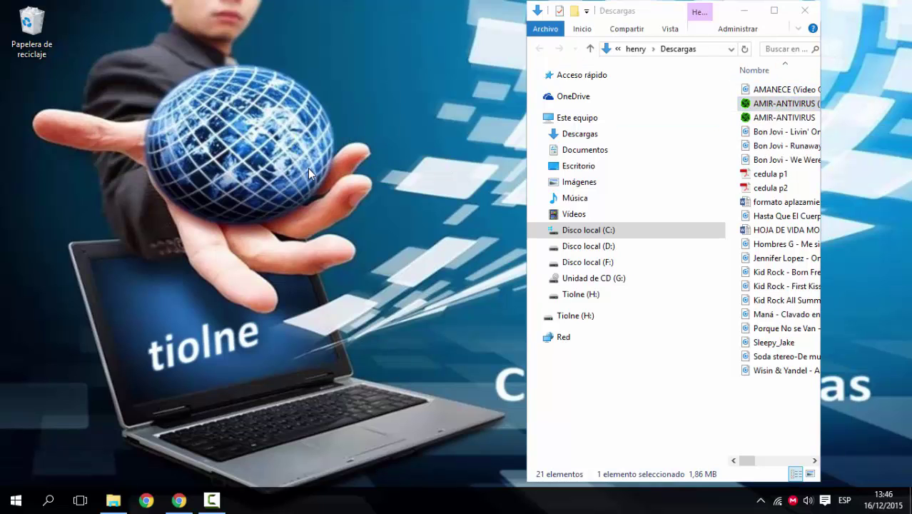
left_click(804, 12)
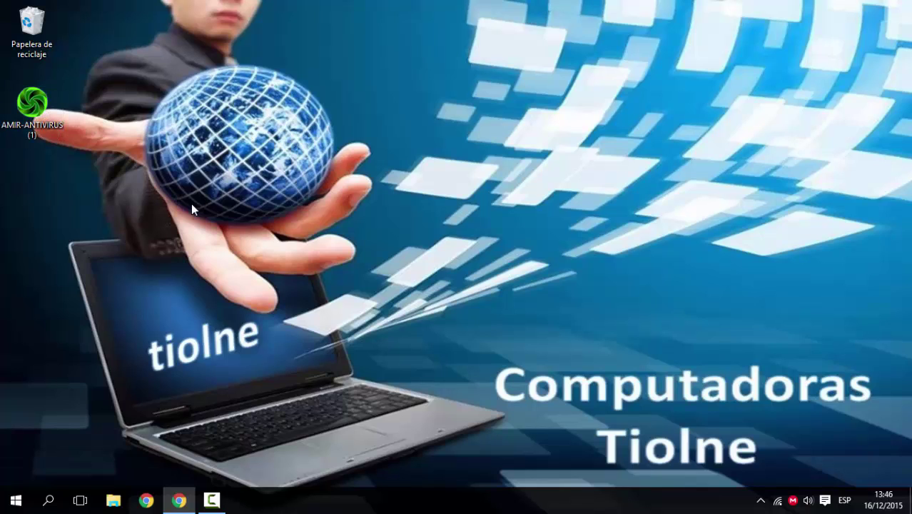
Launch AMIR-ANTIVIRUS (1) from the desktop and choose drive H:(Tiolne) for the USB scan.
left_click(45, 115)
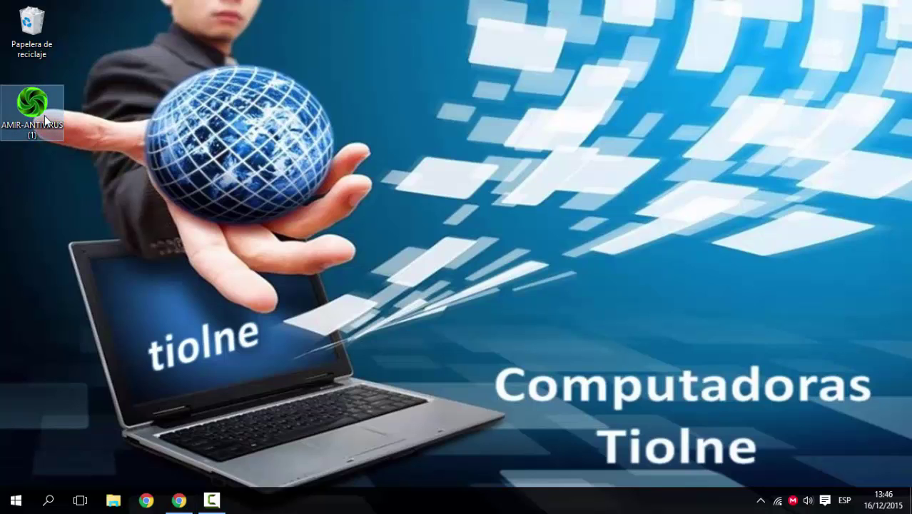
right_click(44, 115)
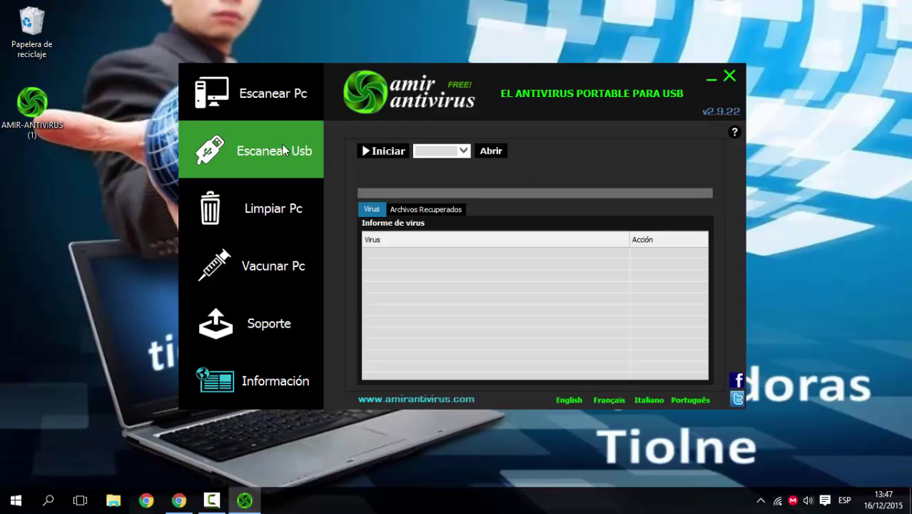
left_click(464, 151)
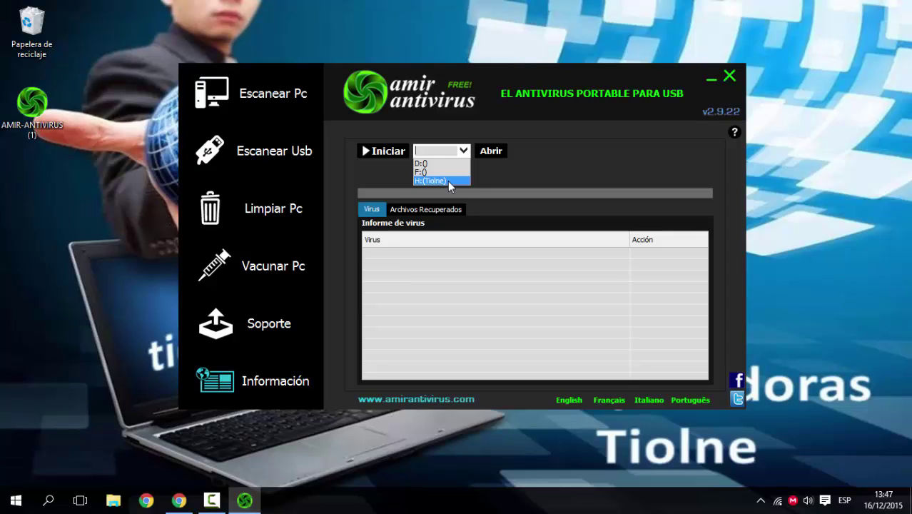
left_click(443, 181)
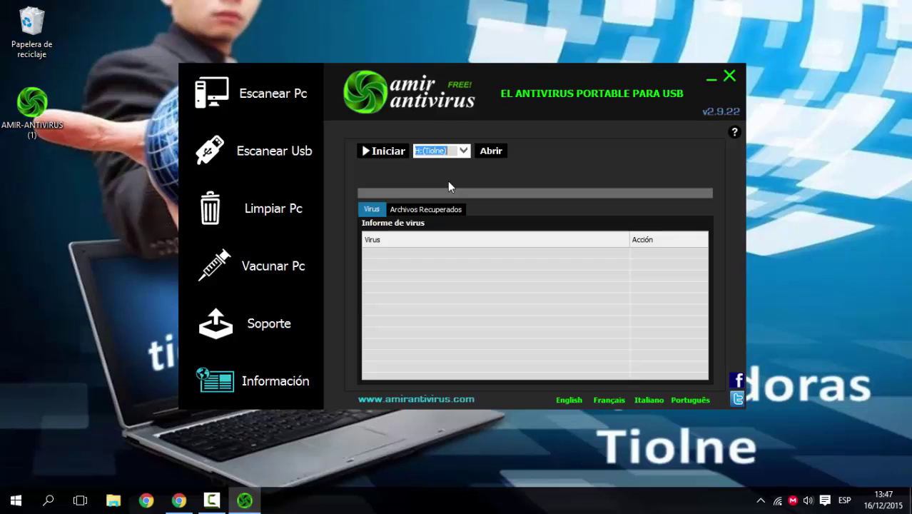
Check the USB drive's letter in File Explorer and return to the antivirus.
left_click(123, 503)
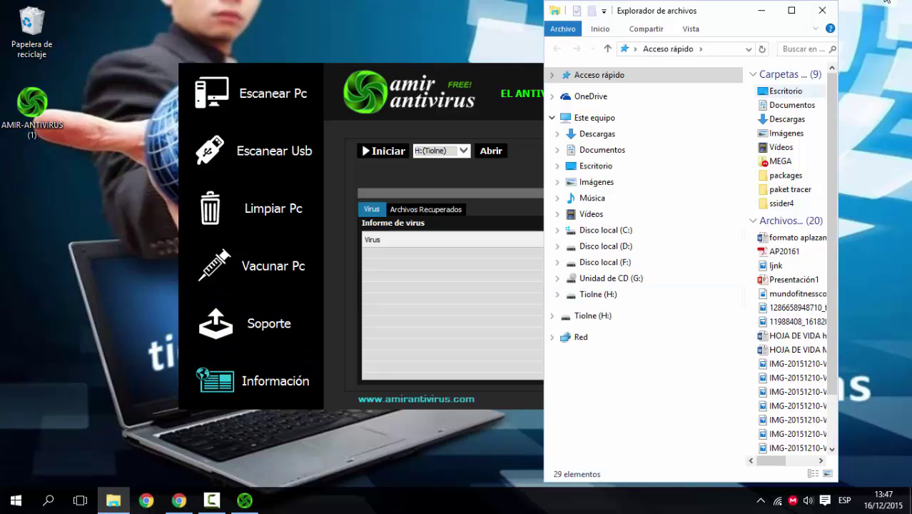
left_click(790, 10)
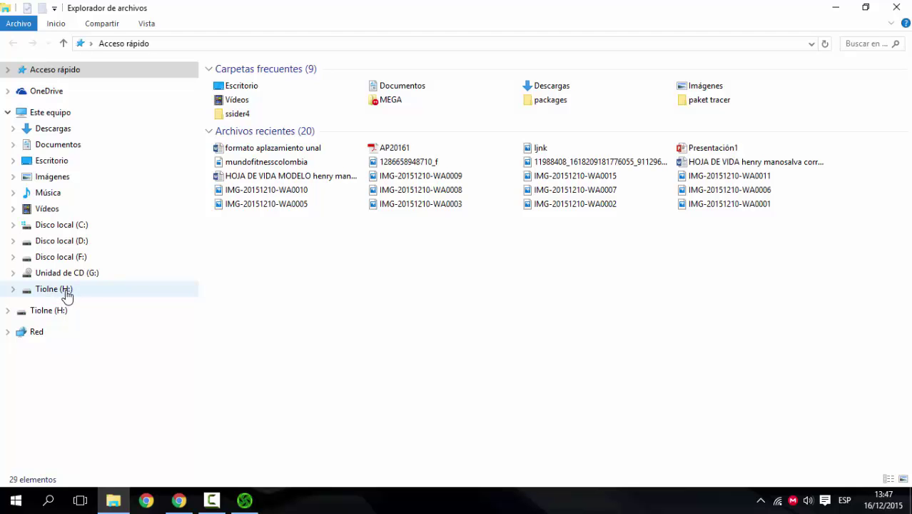
left_click(835, 9)
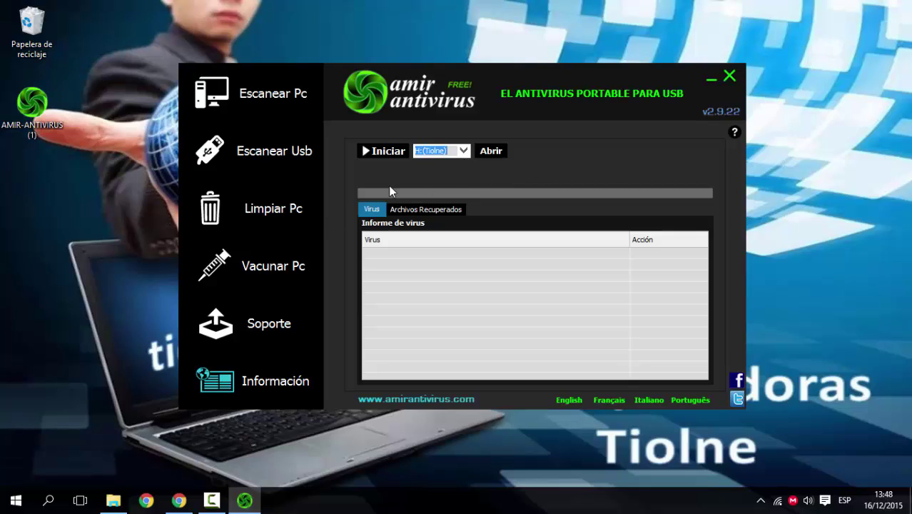
Scan the H:(Tiolne) USB drive for viruses, then open the drive from the antivirus to review its files and close it.
left_click(283, 163)
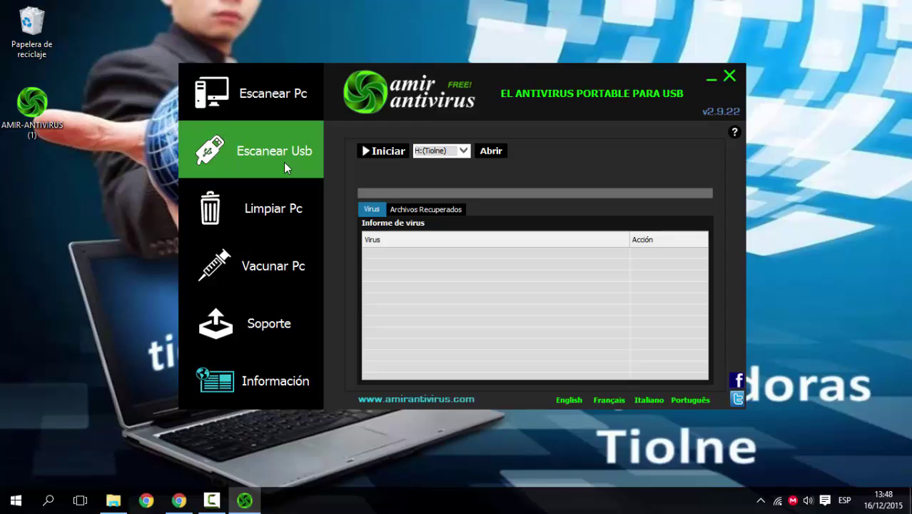
left_click(389, 156)
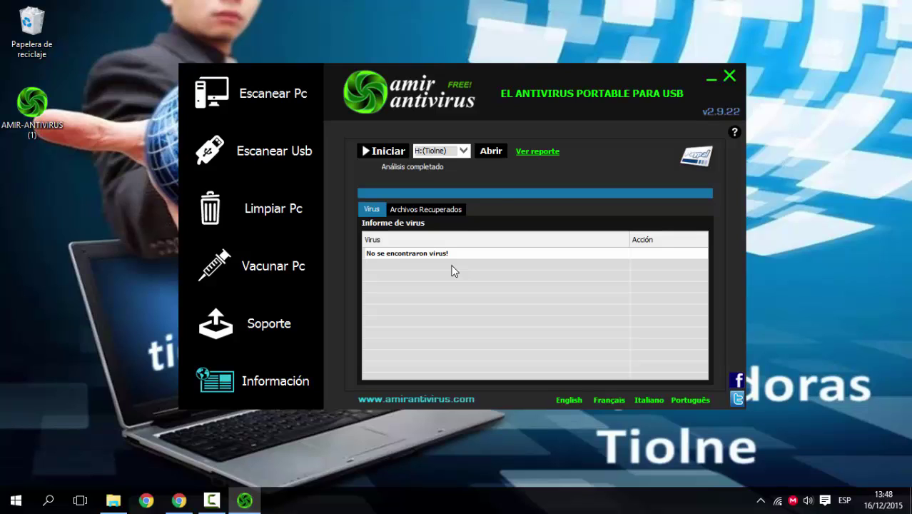
left_click(502, 153)
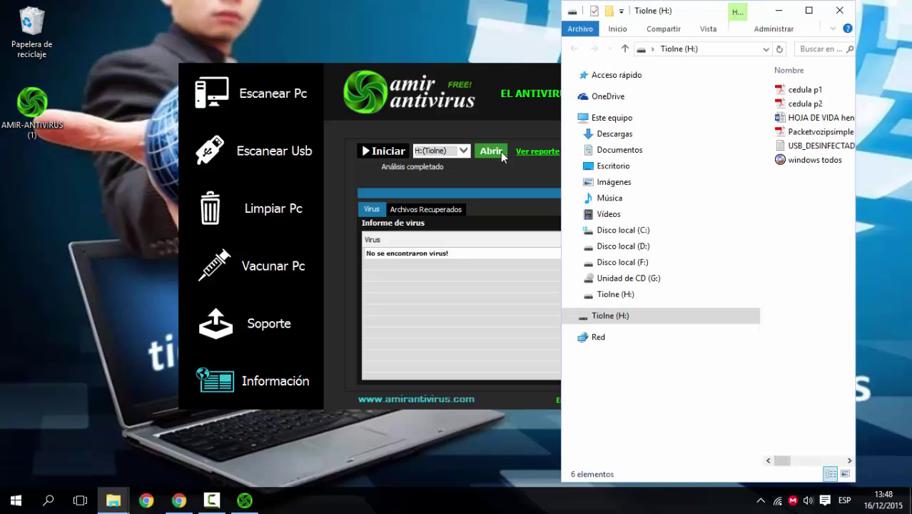
left_click(810, 10)
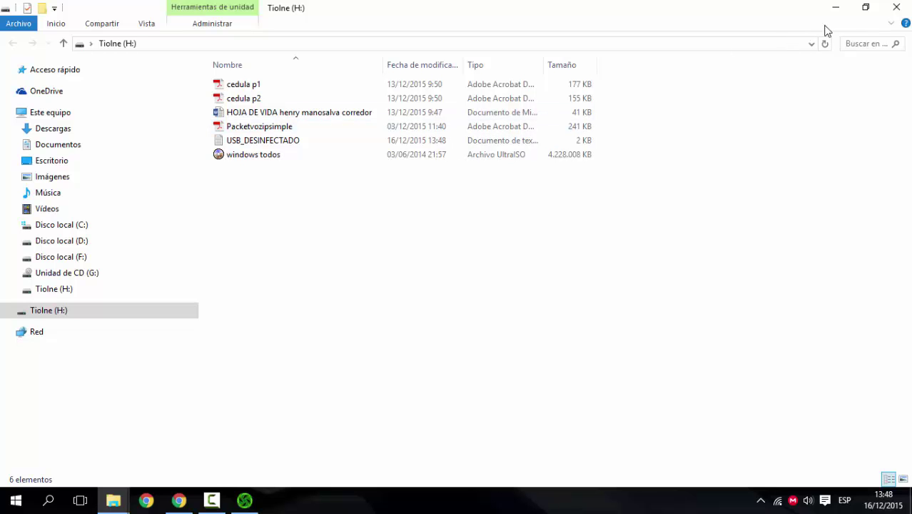
left_click(904, 10)
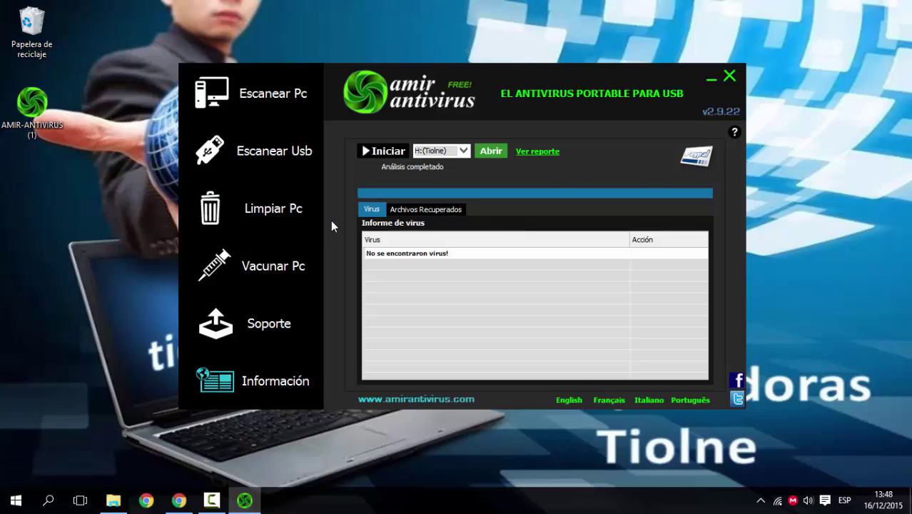
Clean the PC by deleting its temporary files and the recycle bin contents.
left_click(280, 221)
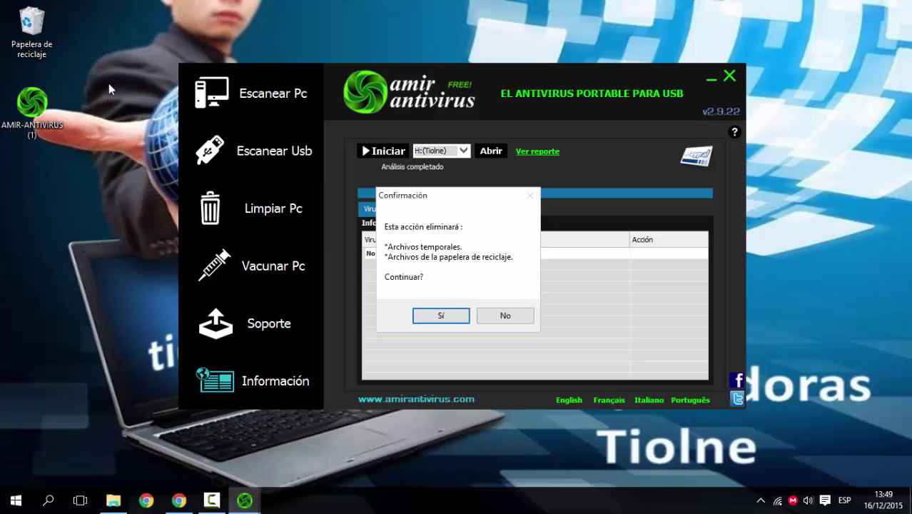
left_click(453, 316)
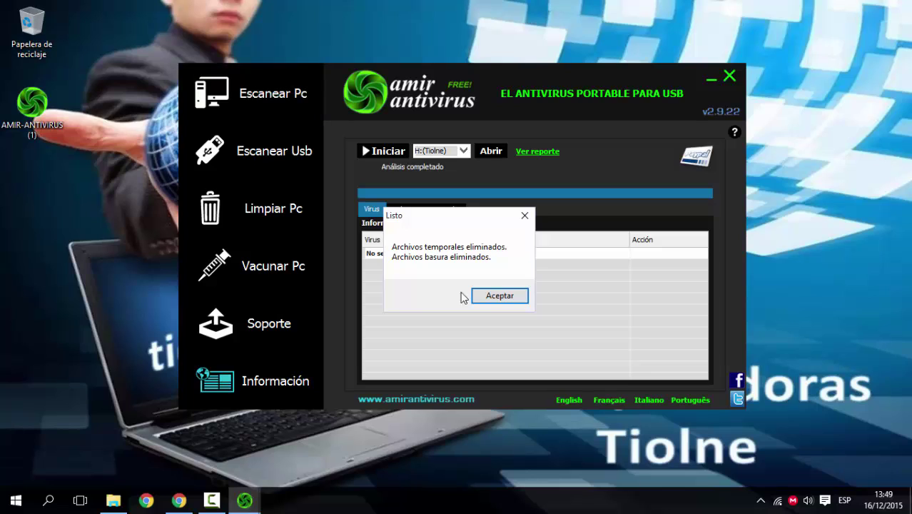
left_click(501, 295)
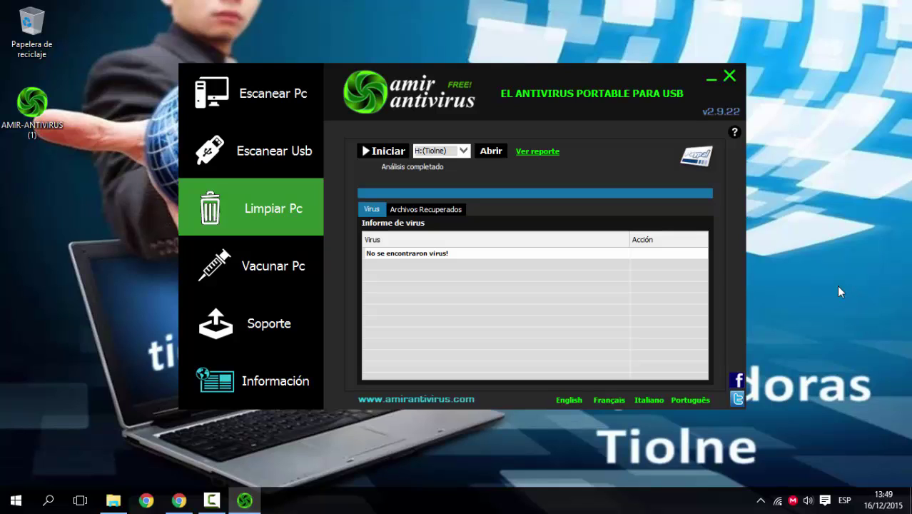
Start a PC scan without the quick mode and stop it while it is running.
left_click(264, 94)
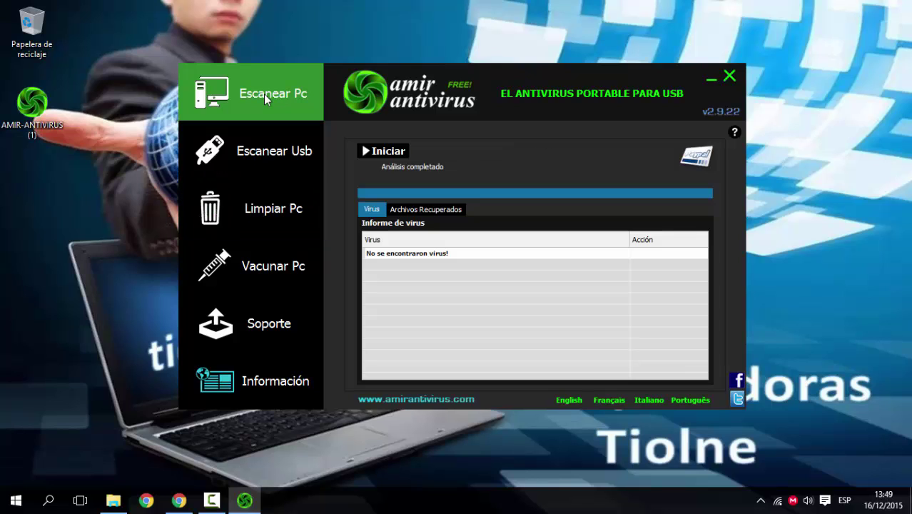
left_click(383, 153)
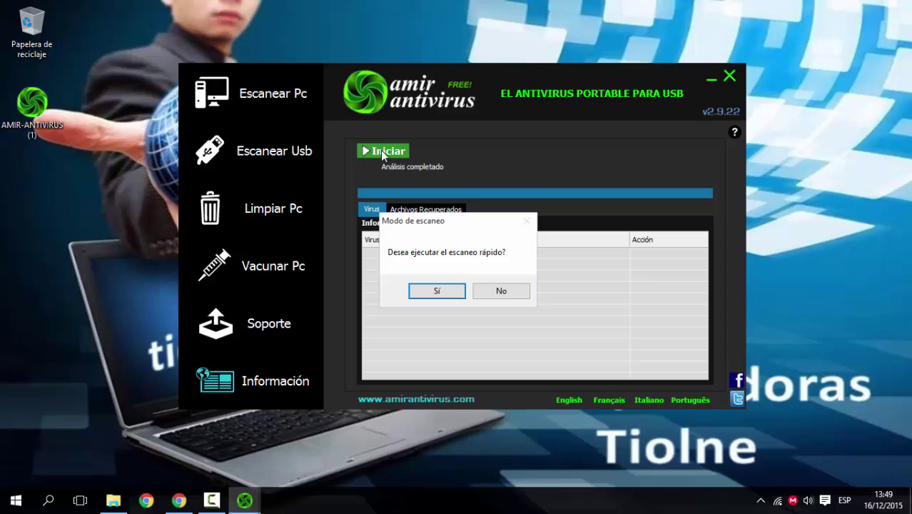
left_click(499, 293)
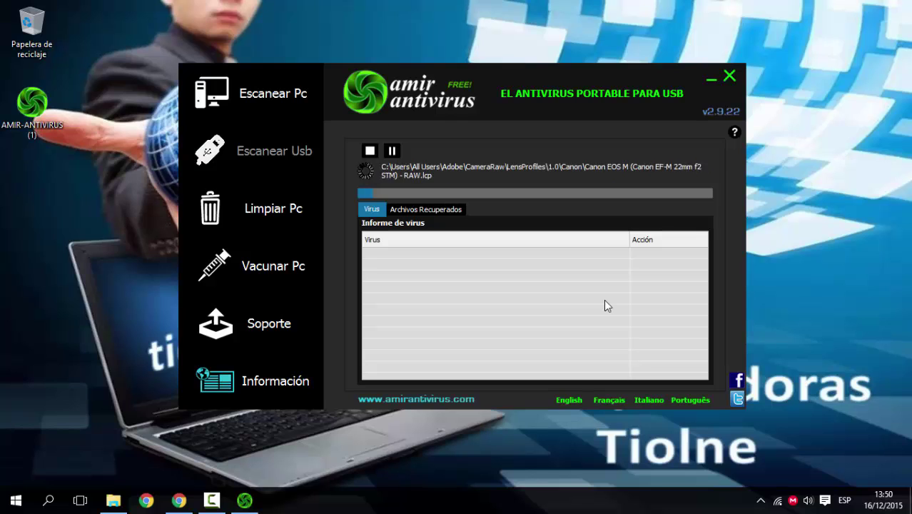
left_click(369, 151)
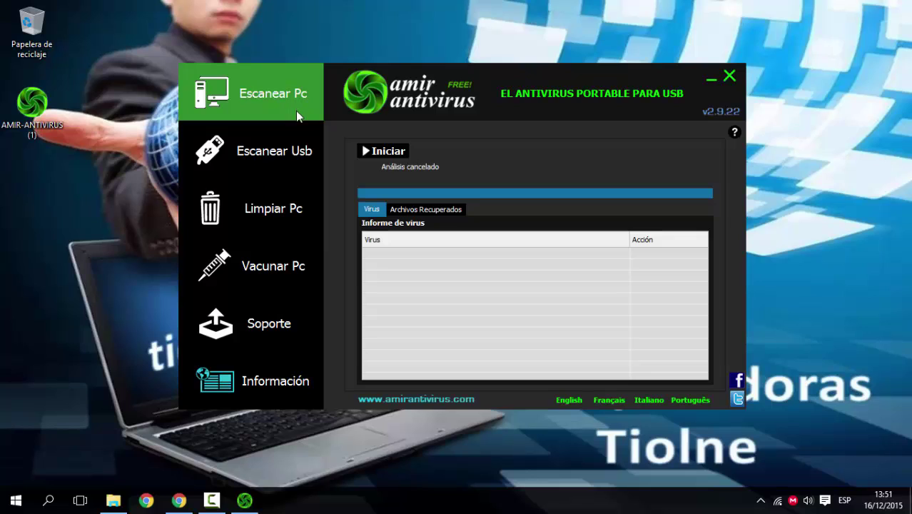
Run a quick virus scan of the PC and apply the AMIR vaccine to it.
left_click(395, 152)
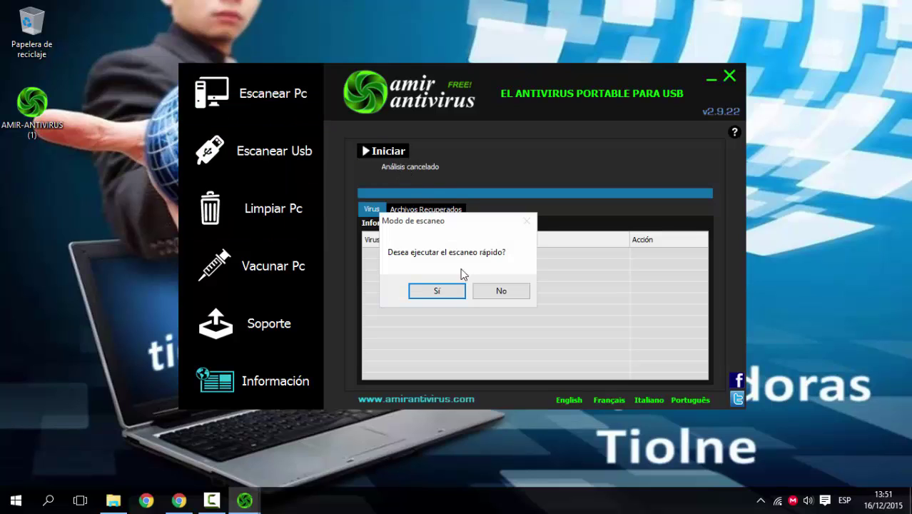
left_click(458, 290)
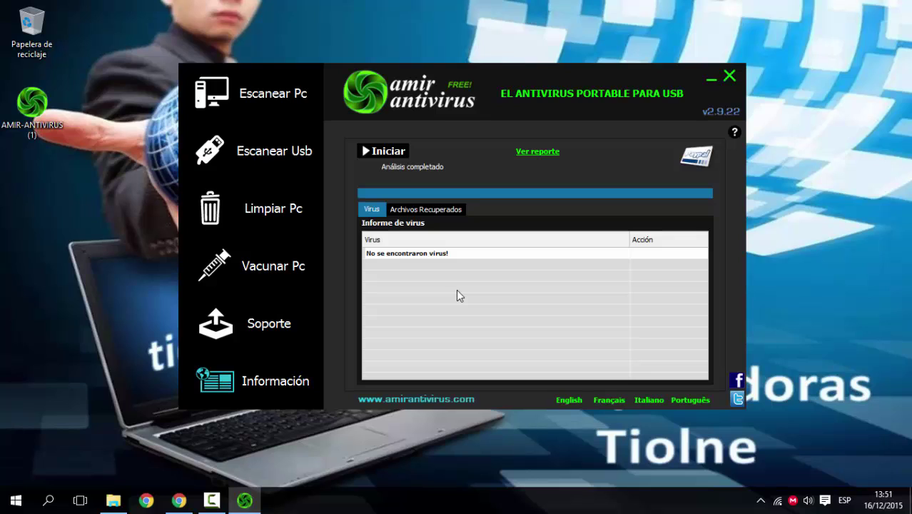
left_click(302, 275)
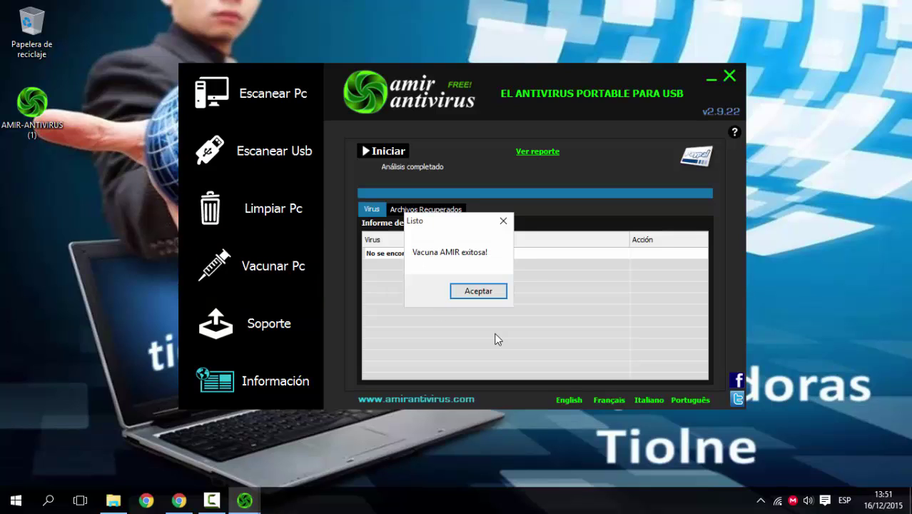
left_click(496, 291)
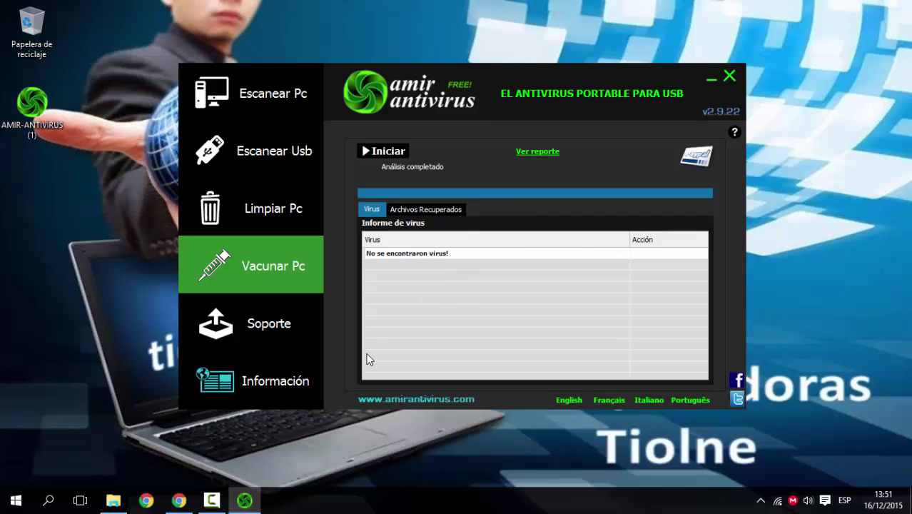
View the antivirus's information page and return to the USB scan section.
left_click(289, 391)
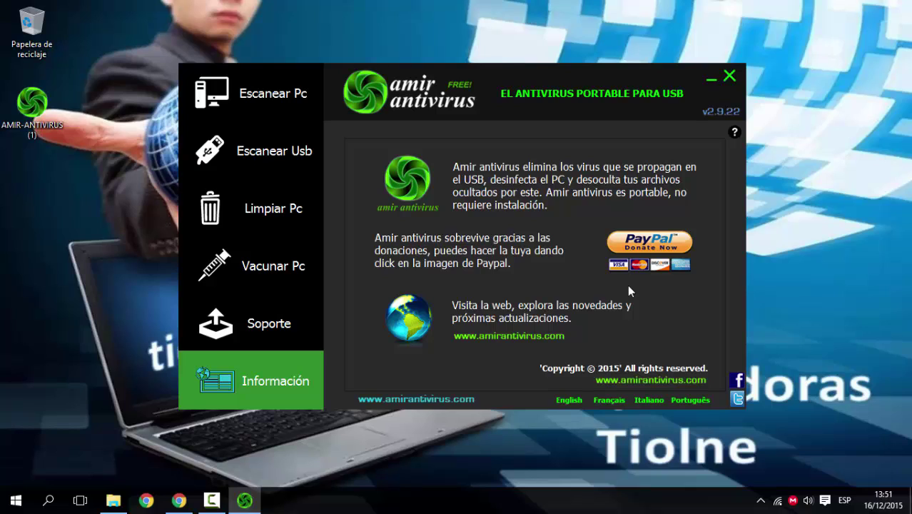
left_click(304, 145)
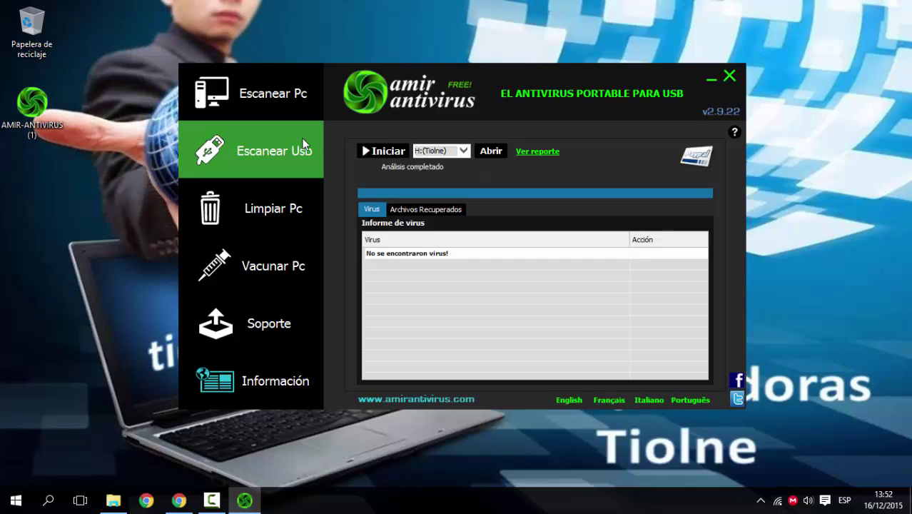